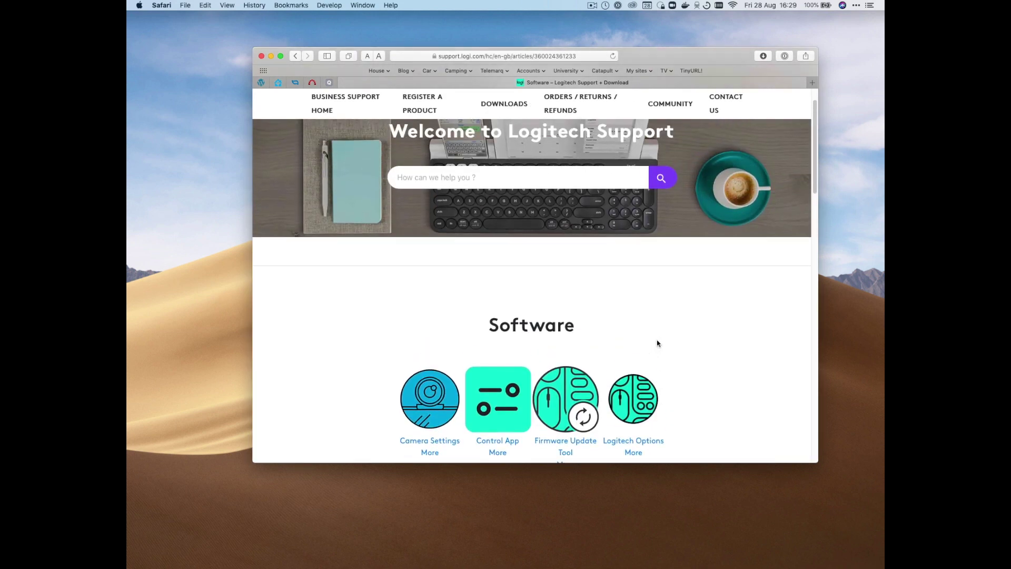
scroll(658, 344, down, 2)
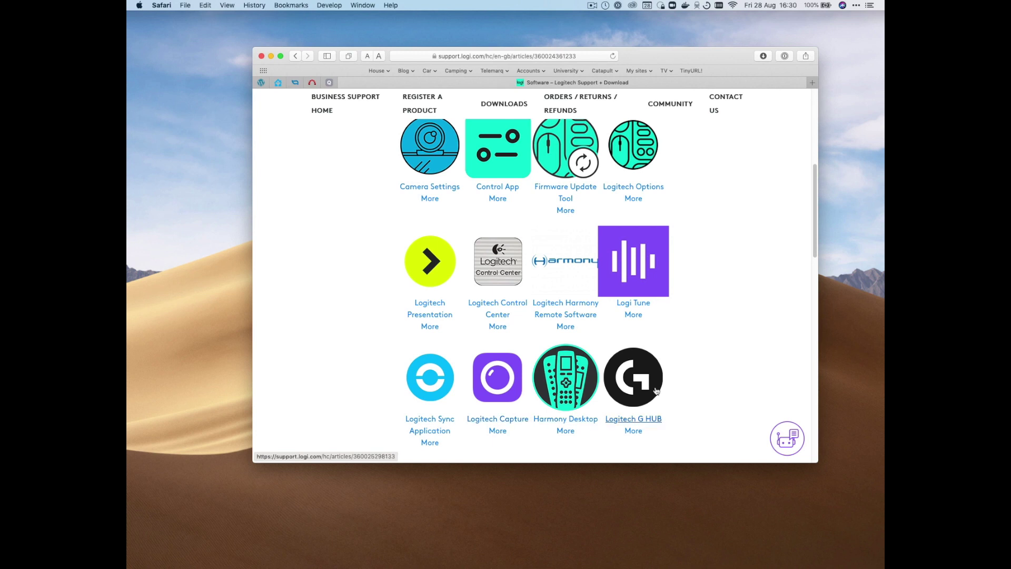
scroll(735, 366, down, 1)
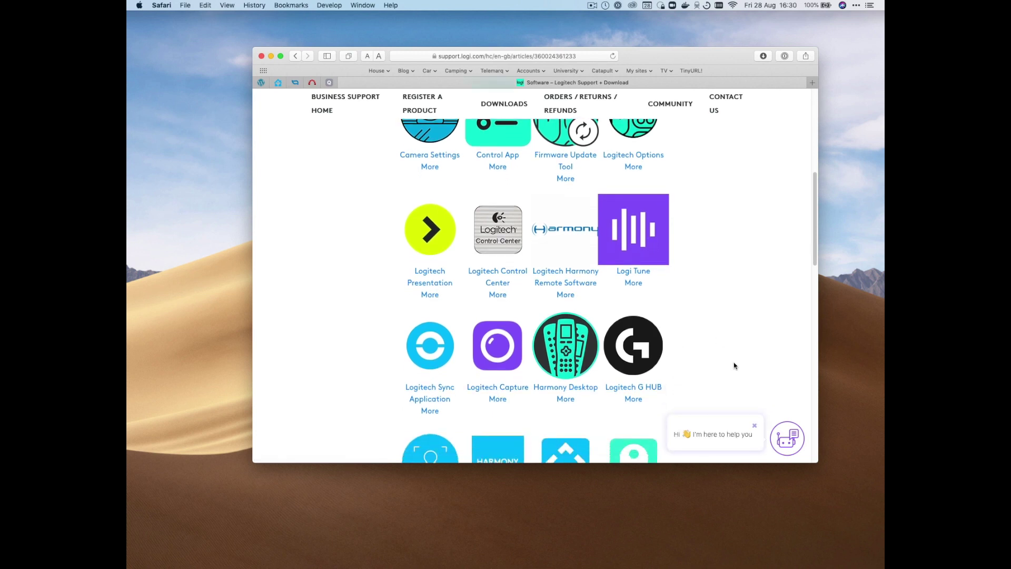
scroll(734, 363, up, 3)
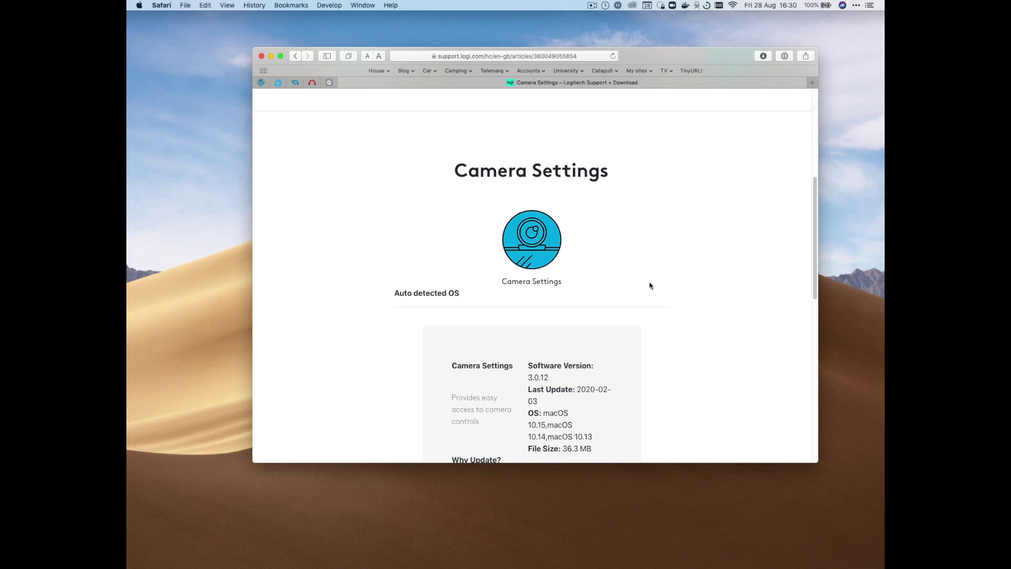
mouse_move(757, 564)
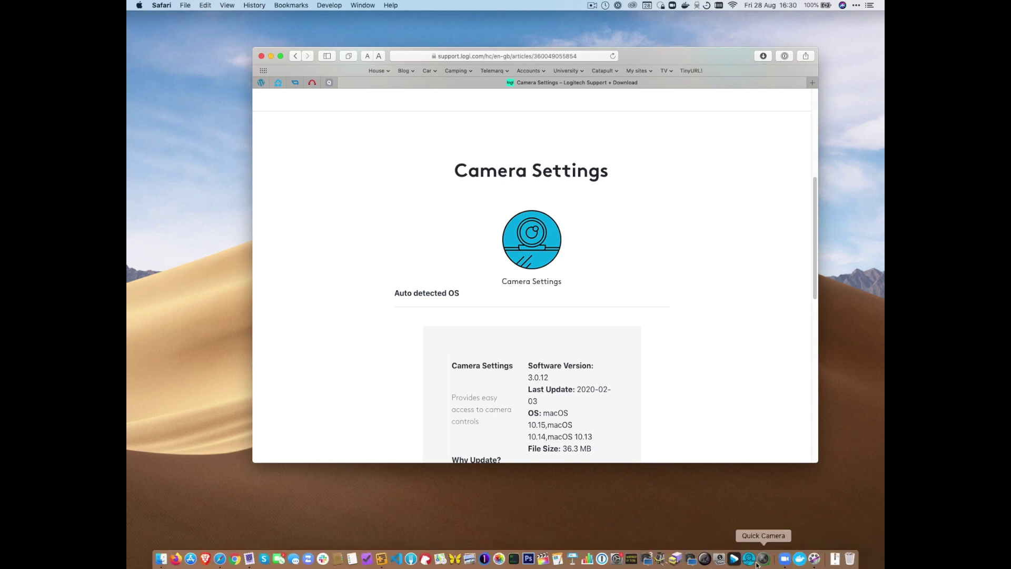
Step: Launch Camera Settings, nudge its window into place, and pick Logitech BRIO #2 from the camera list
click(750, 563)
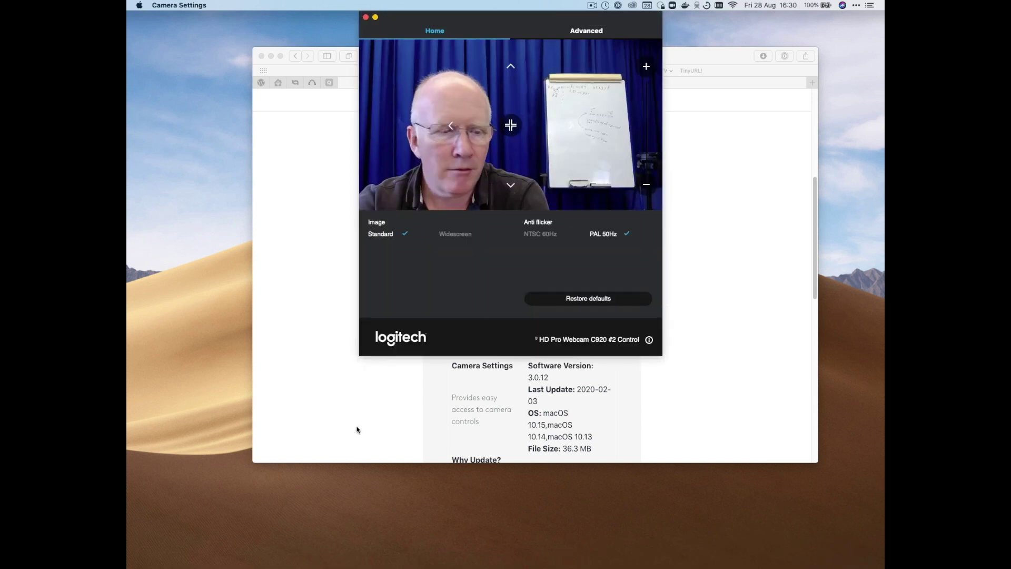
drag(548, 14, 507, 25)
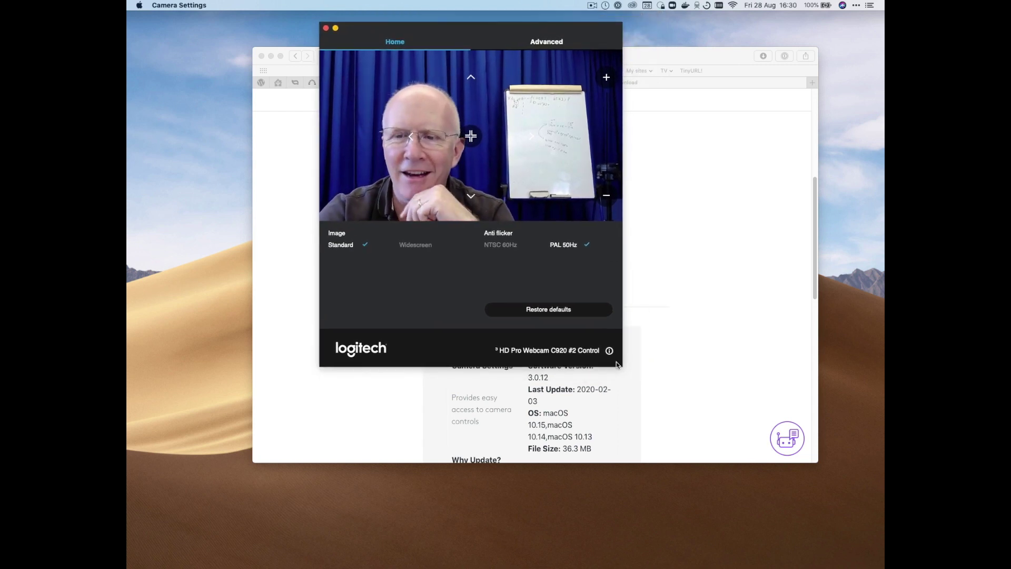
click(552, 352)
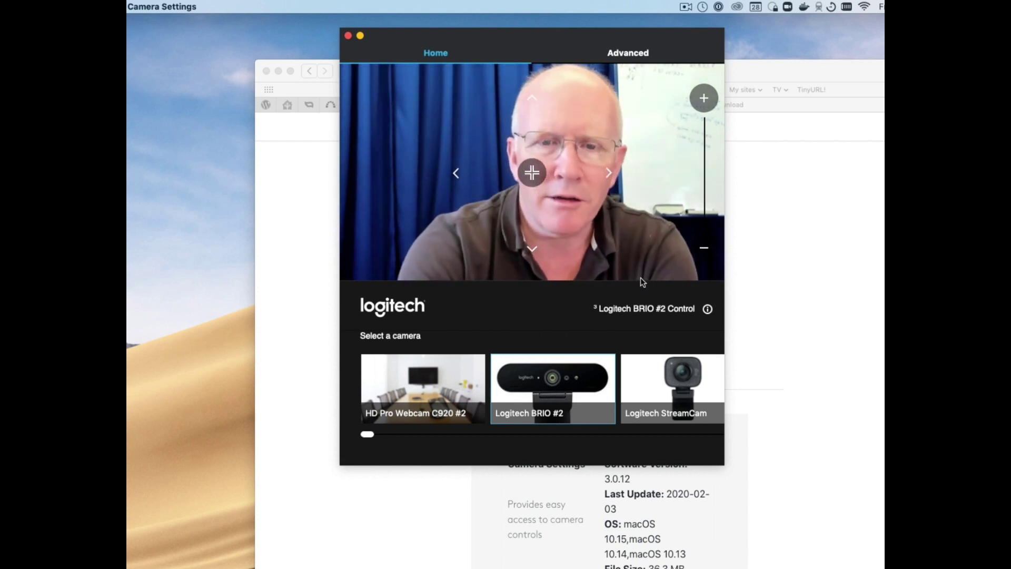
Step: On the BRIO's Home settings, widen the field of view through 78° to 90°
click(437, 52)
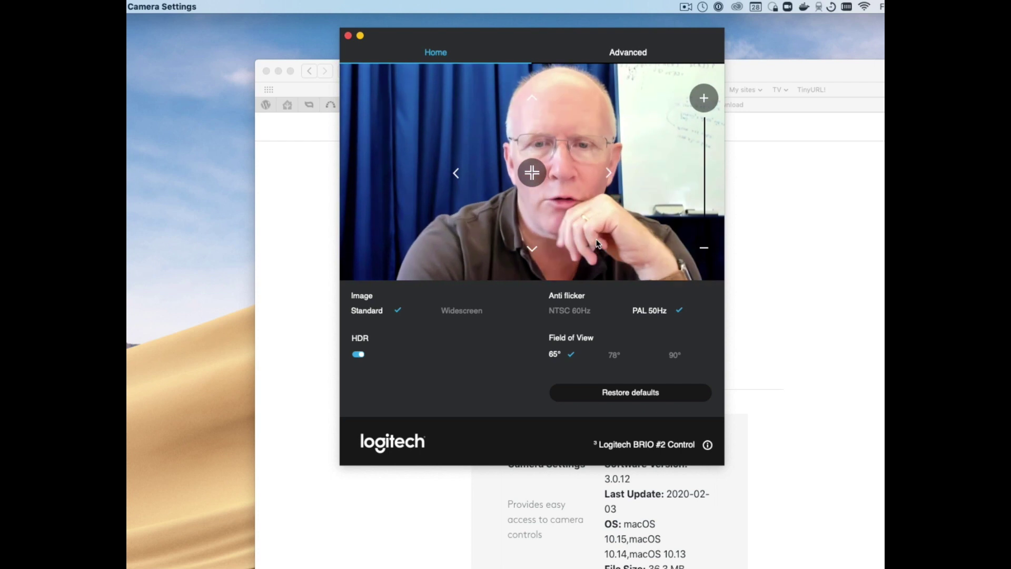
click(614, 356)
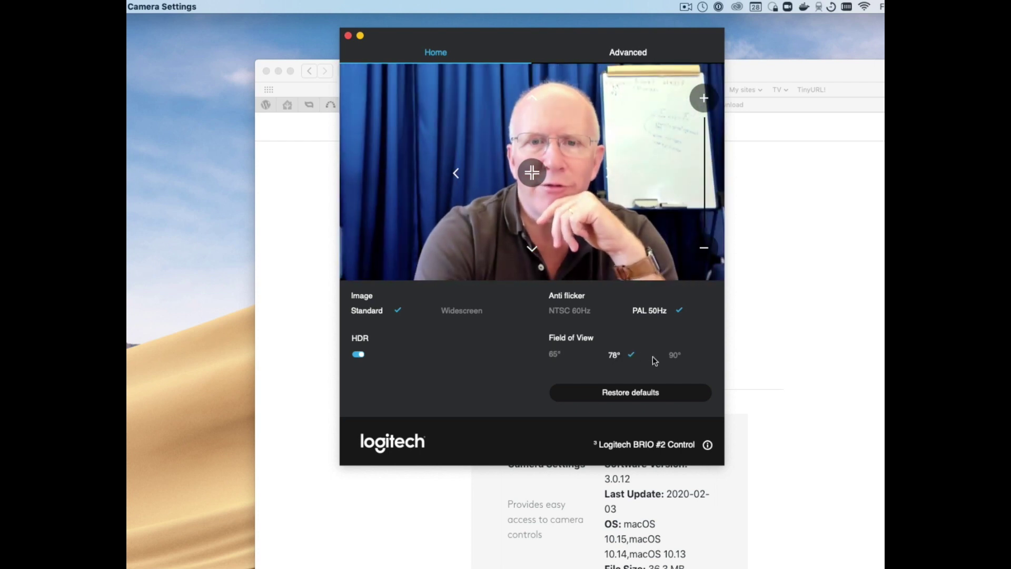
click(674, 357)
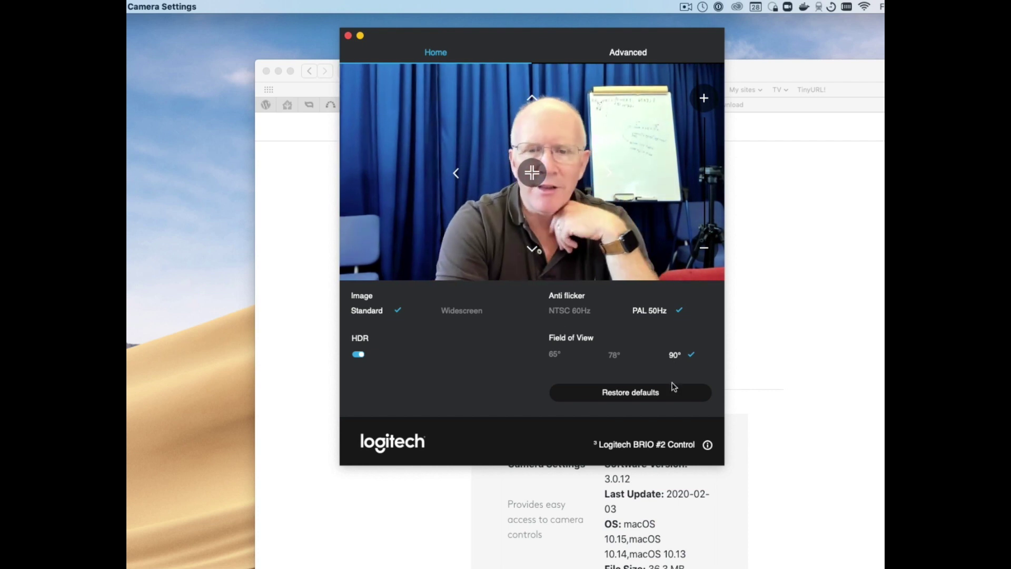
click(676, 444)
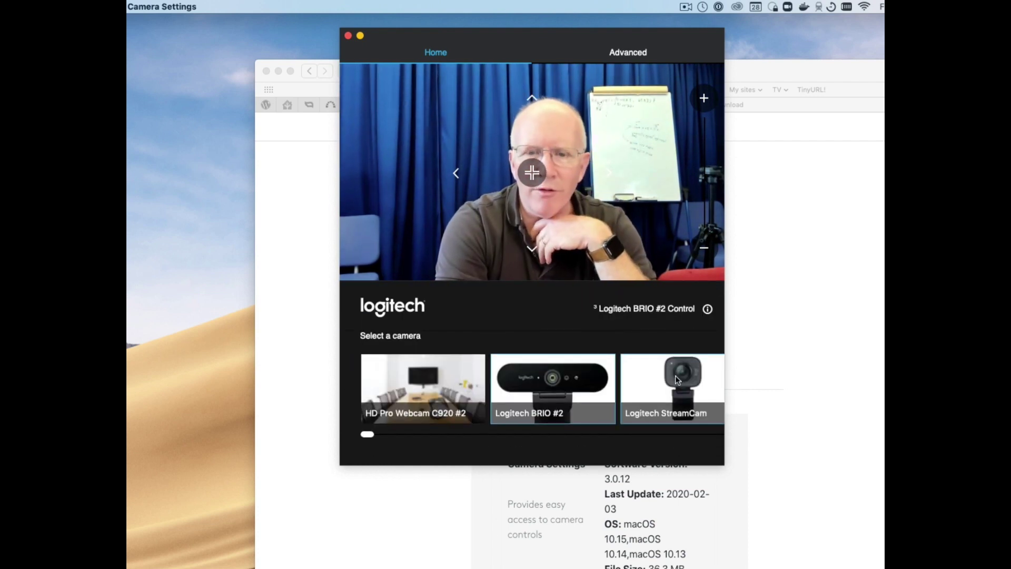
Step: Switch control to the Logitech StreamCam and zoom its image in
click(672, 380)
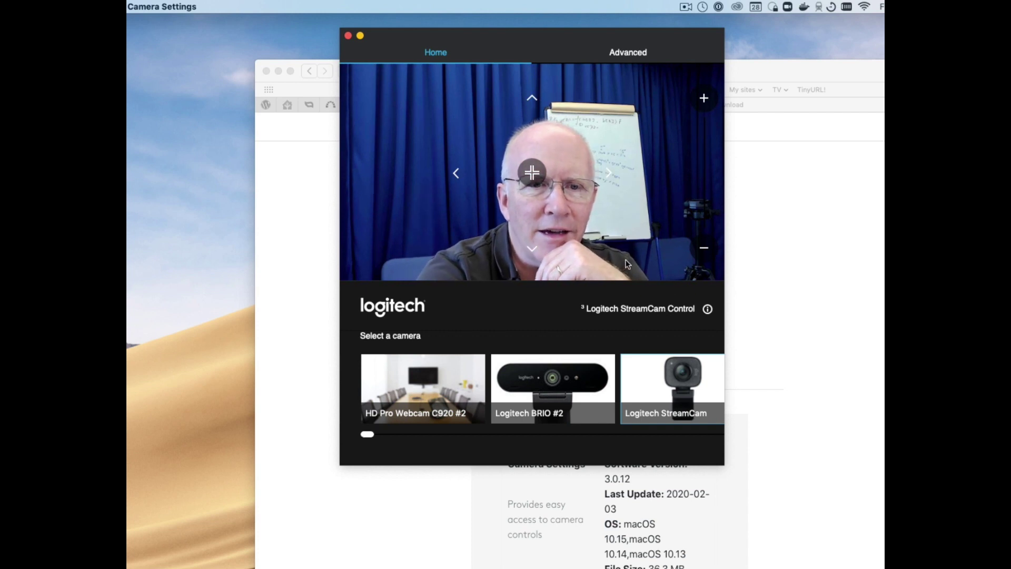
click(436, 51)
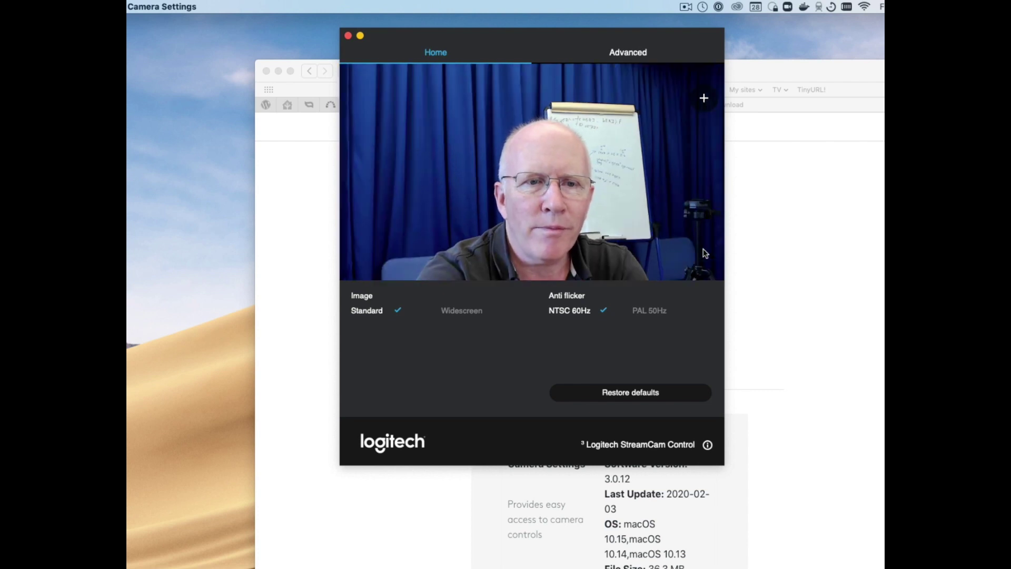
click(704, 98)
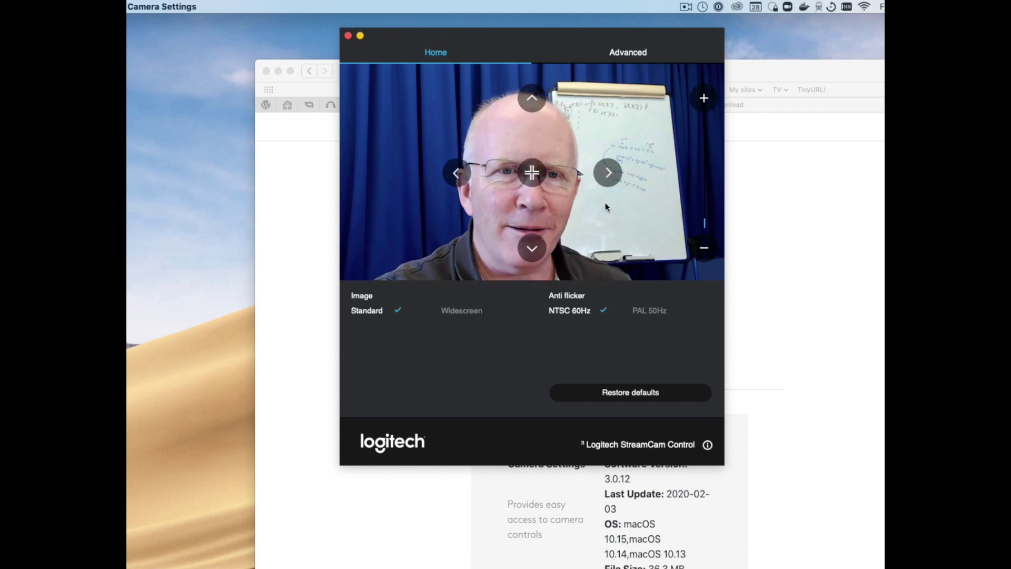
Step: Pan the zoomed StreamCam framing right twice, then down, left and up
click(606, 174)
click(606, 174)
click(532, 250)
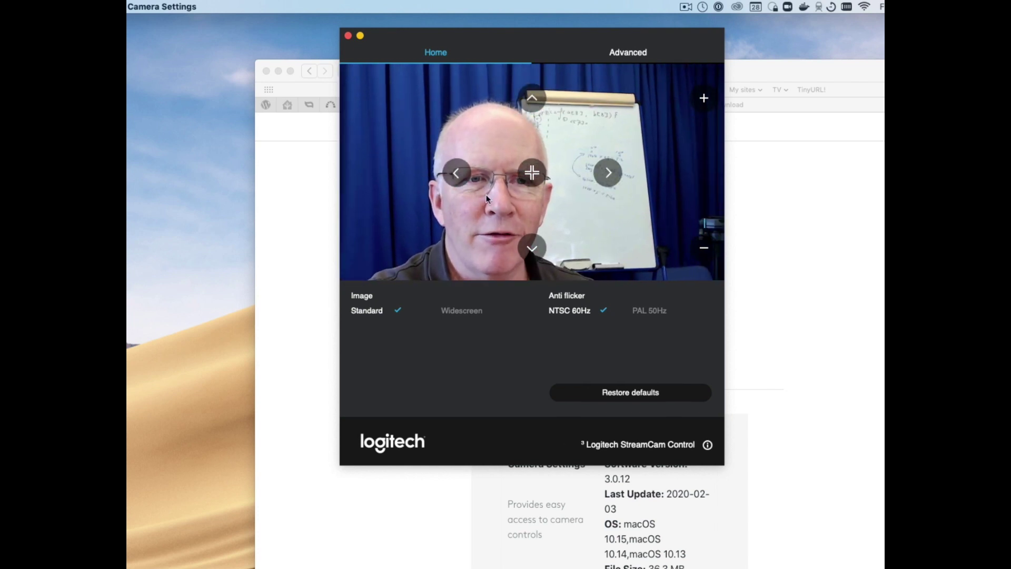
click(460, 178)
click(538, 100)
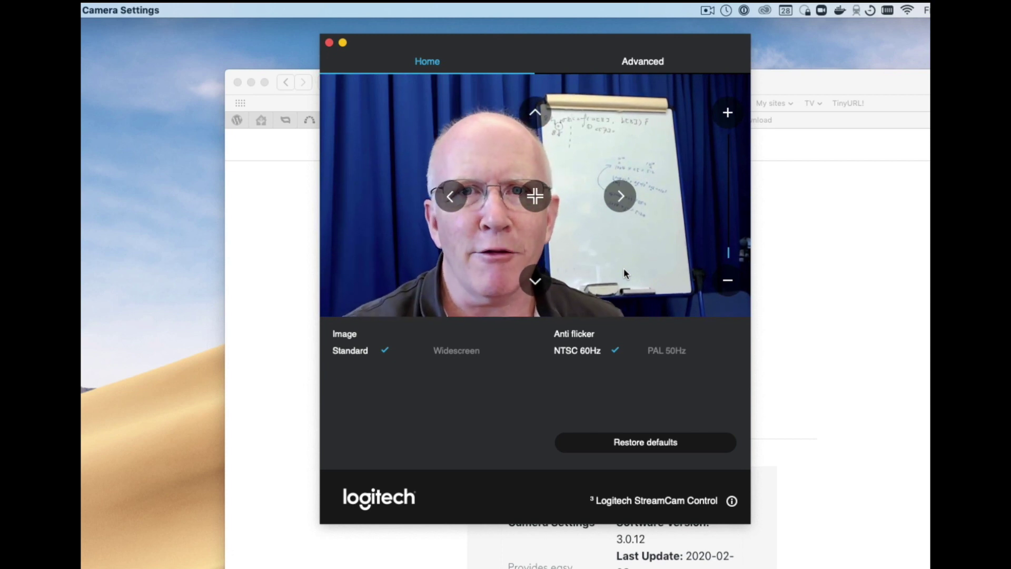
Step: Zoom the StreamCam back out and switch control to the Logitech BRIO #2
click(729, 284)
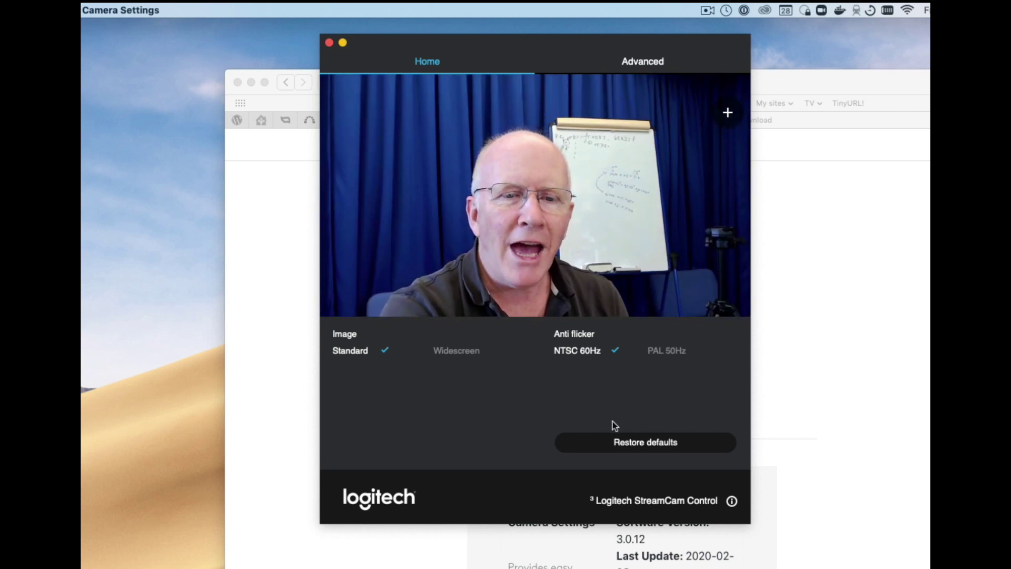
click(691, 502)
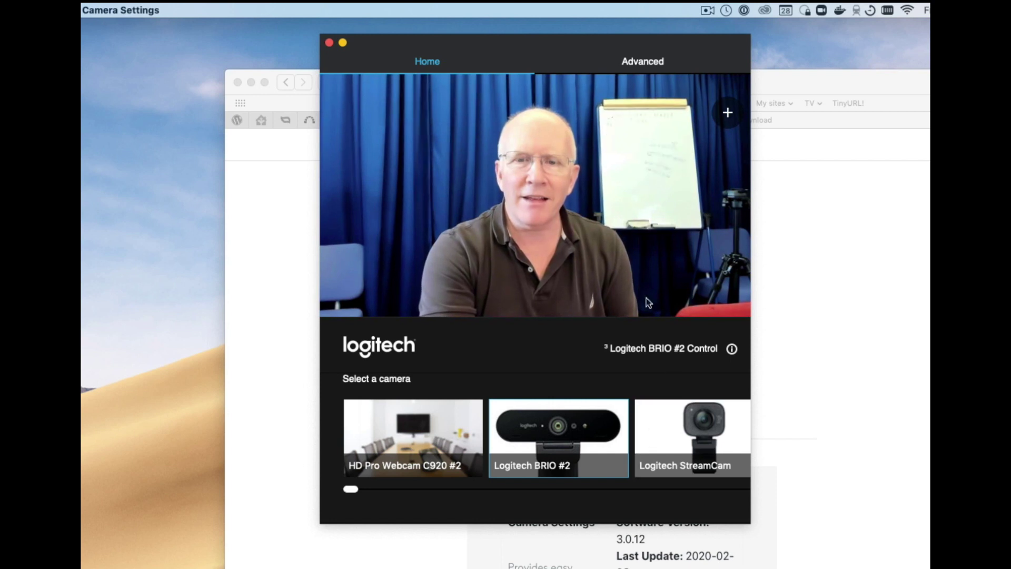
click(430, 63)
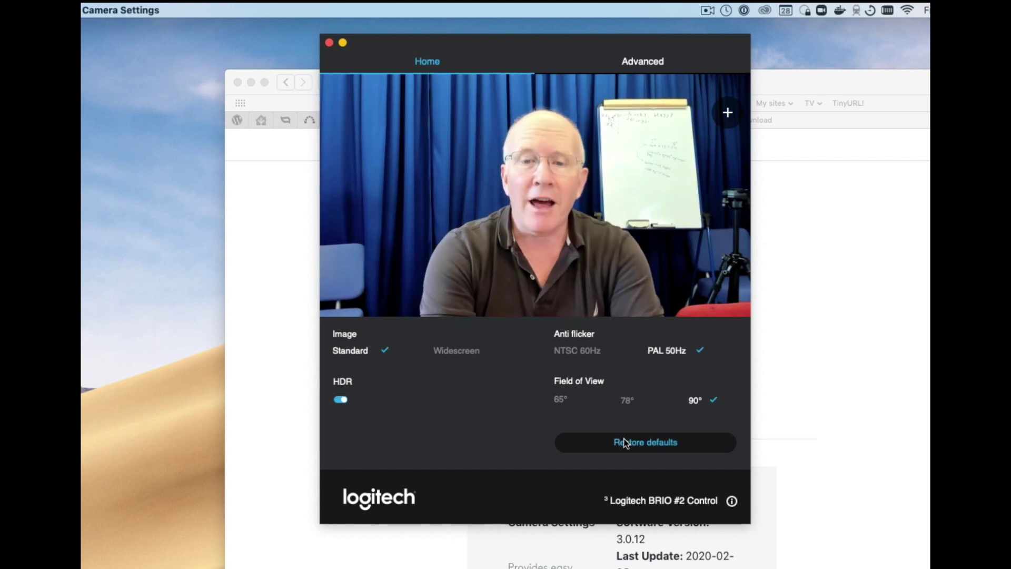
Step: Try 78° and 65° field of view on the BRIO, settling on 78°
click(628, 400)
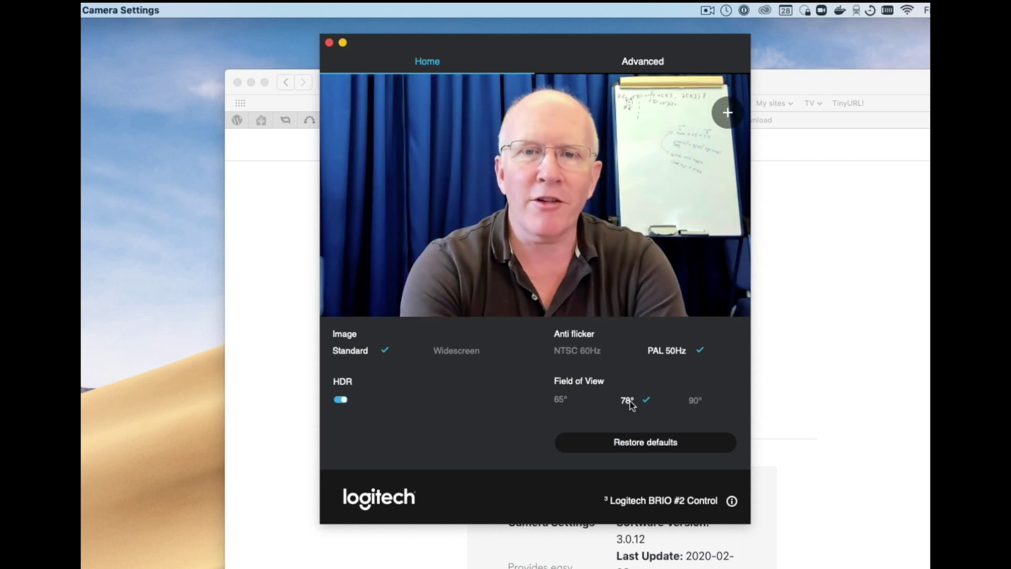
click(563, 399)
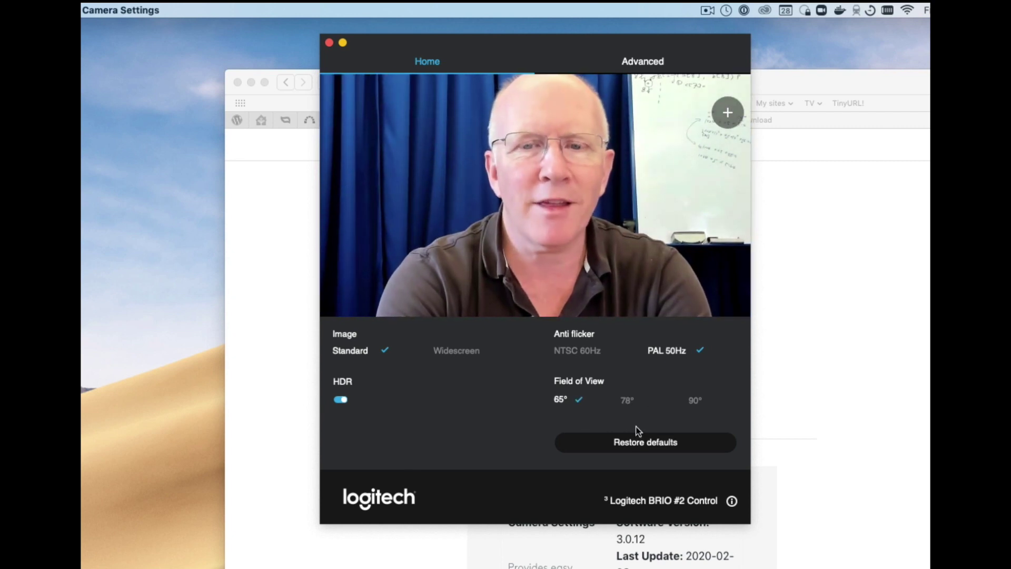
click(629, 401)
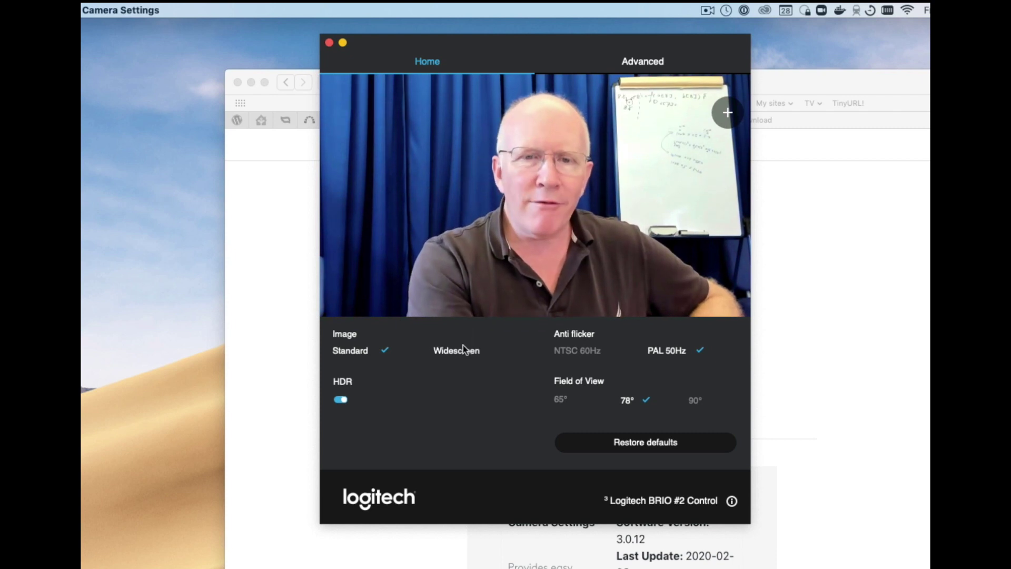
click(429, 362)
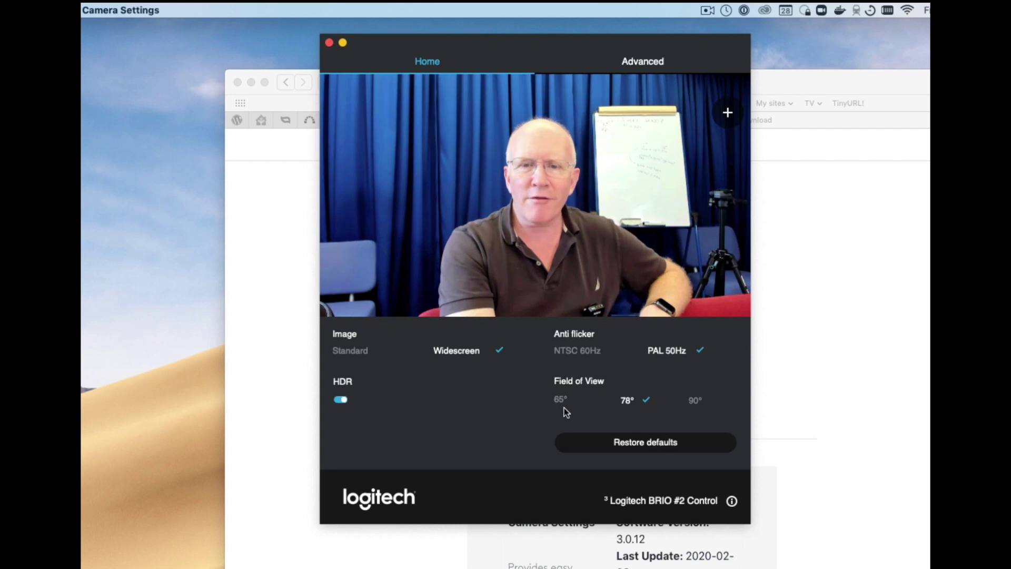
click(356, 354)
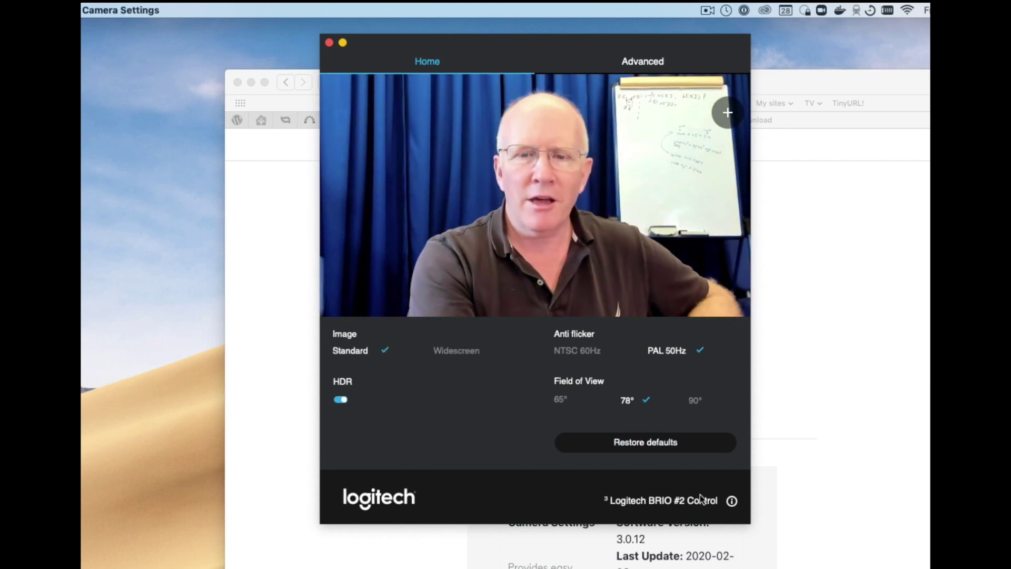
click(566, 61)
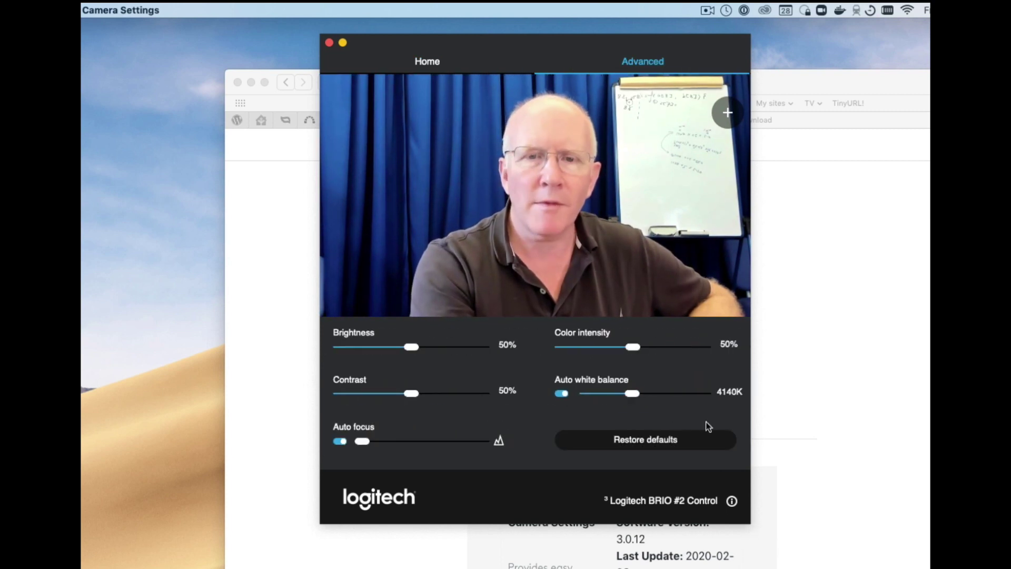
click(454, 64)
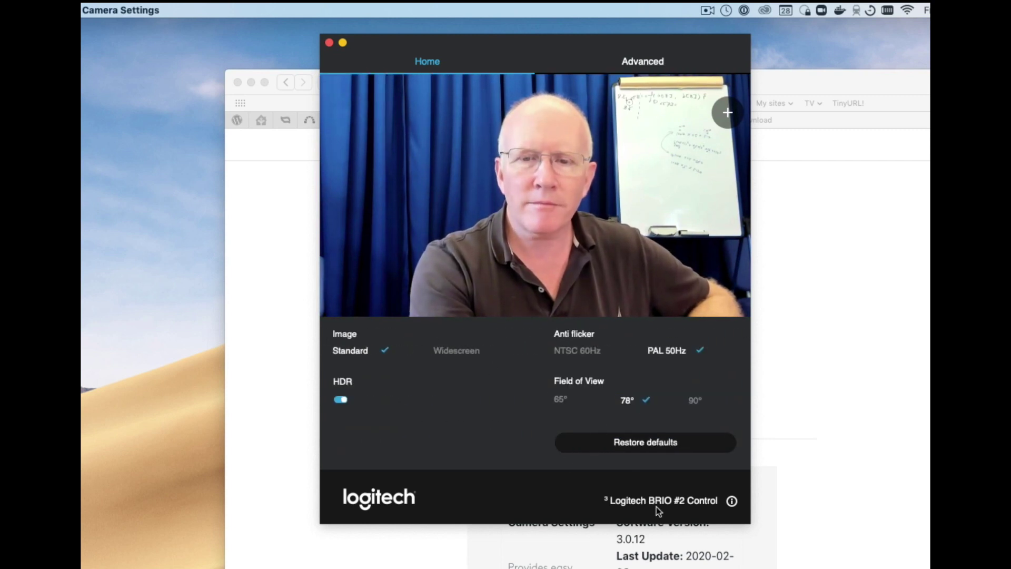
Step: Switch control to the HD Pro Webcam C920 #2 and move the settings window top-left
click(637, 498)
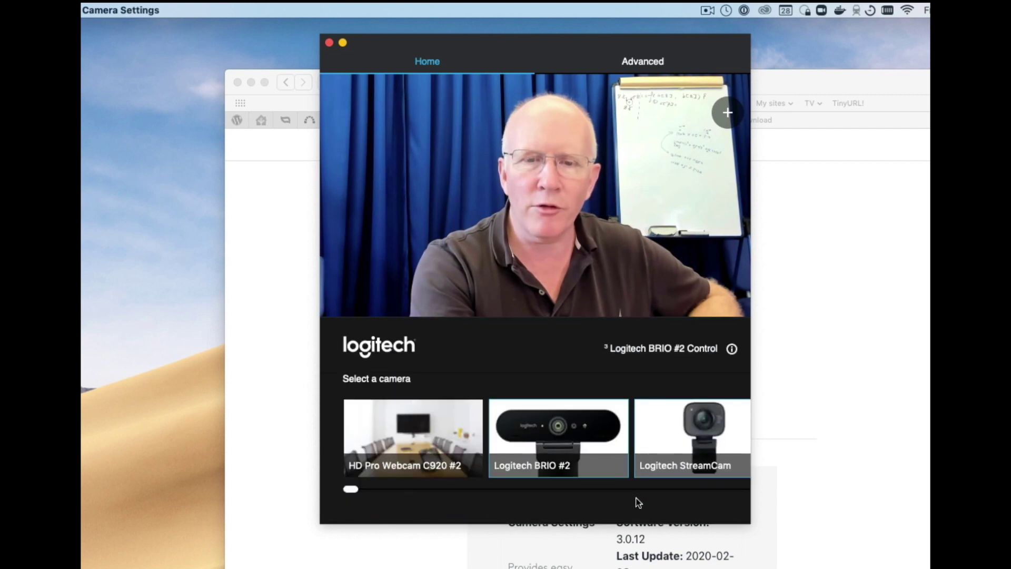
click(414, 437)
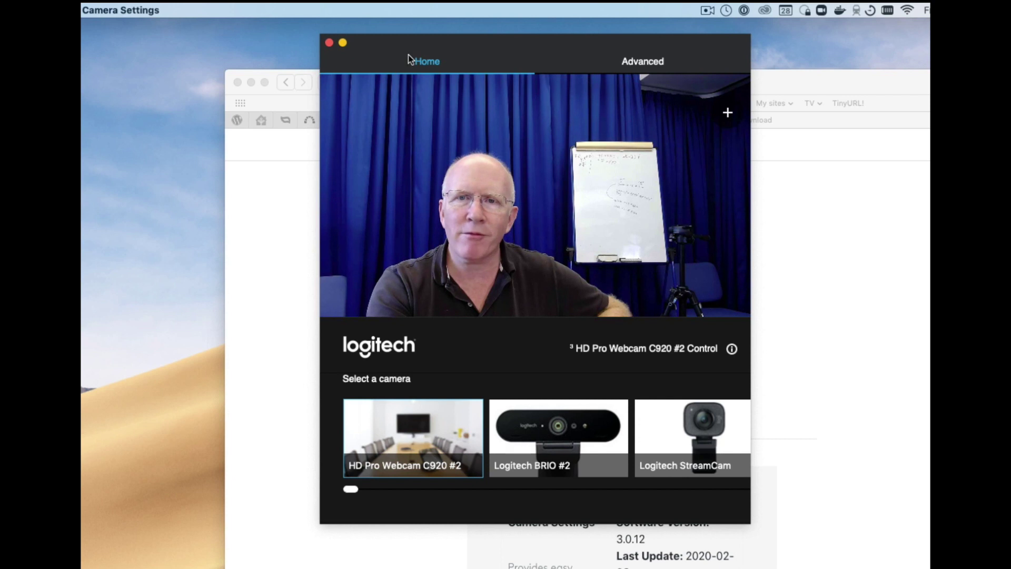
drag(425, 46, 164, 31)
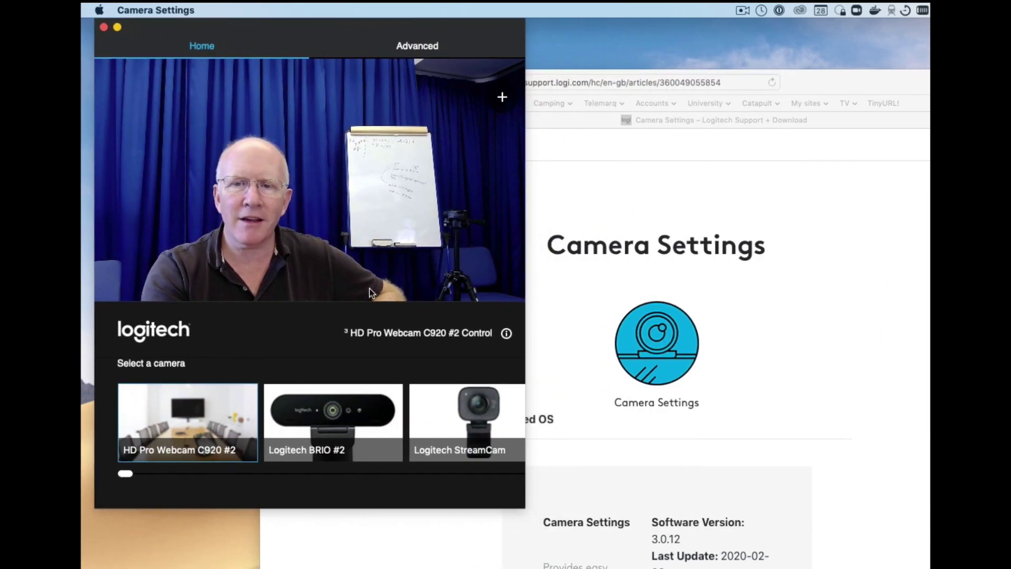
Step: Compare Widescreen and Standard image on the C920, keep Widescreen, and try NTSC 60Hz anti-flicker
click(206, 47)
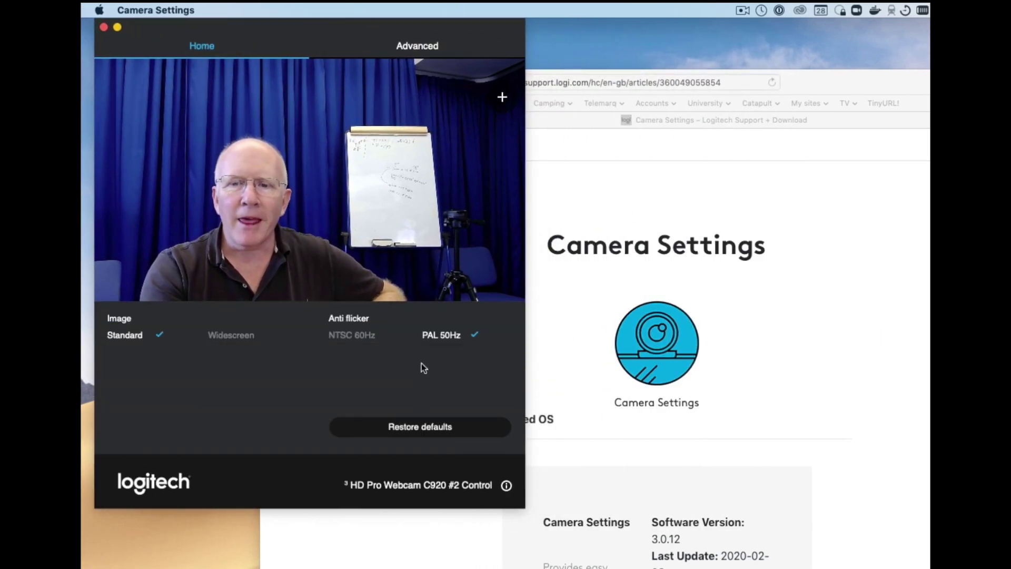
click(236, 336)
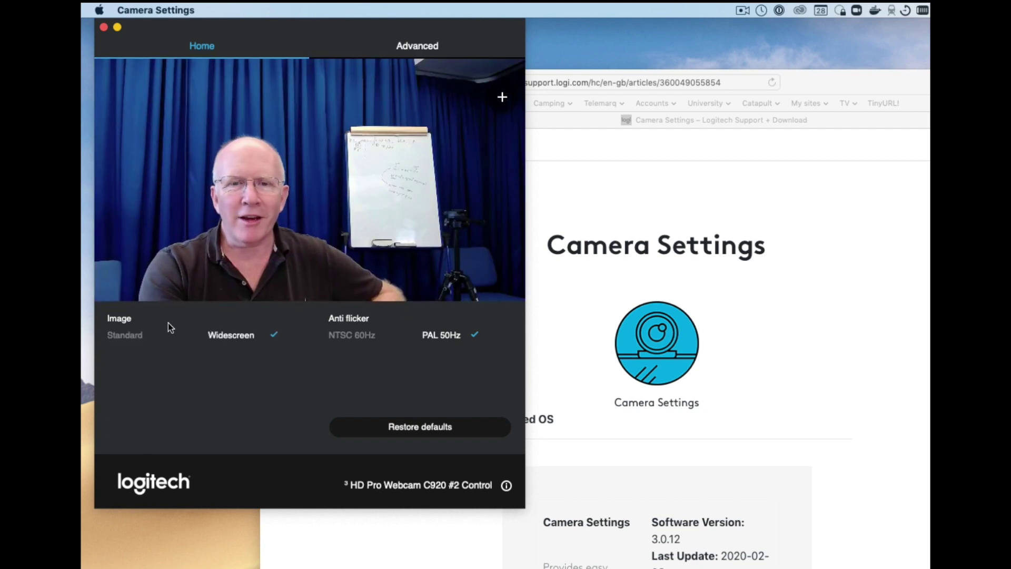
click(129, 336)
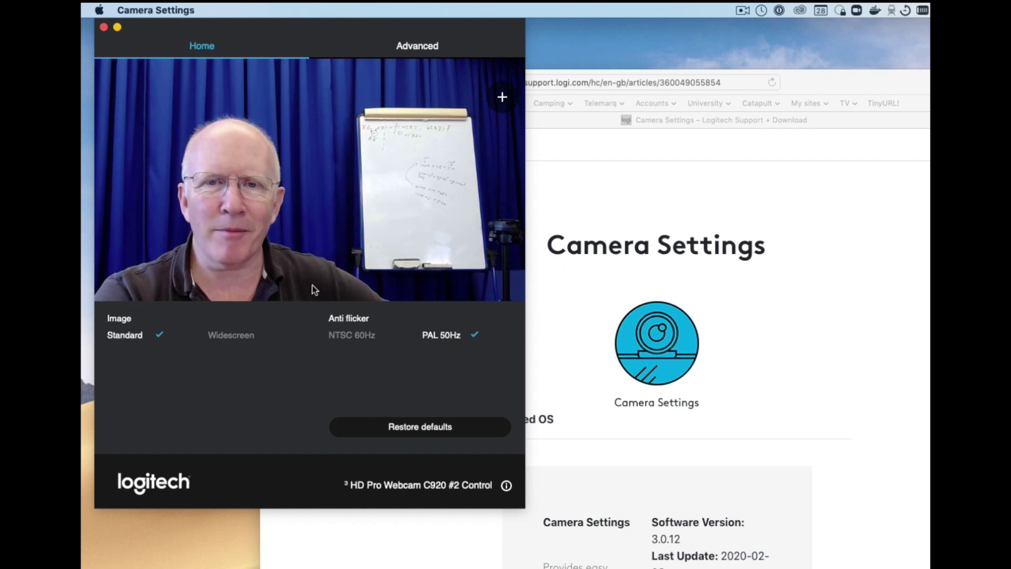
click(226, 335)
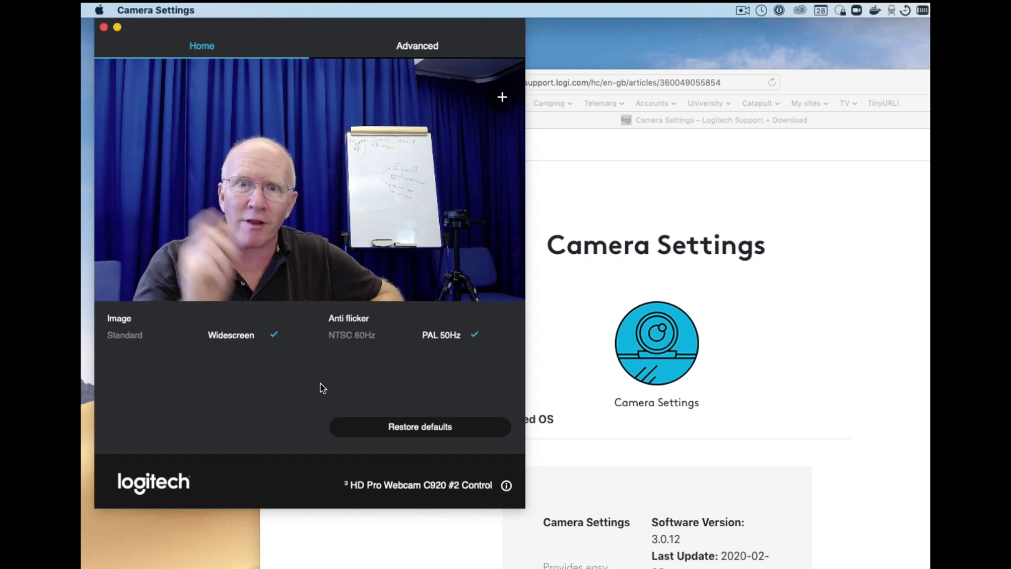
click(359, 337)
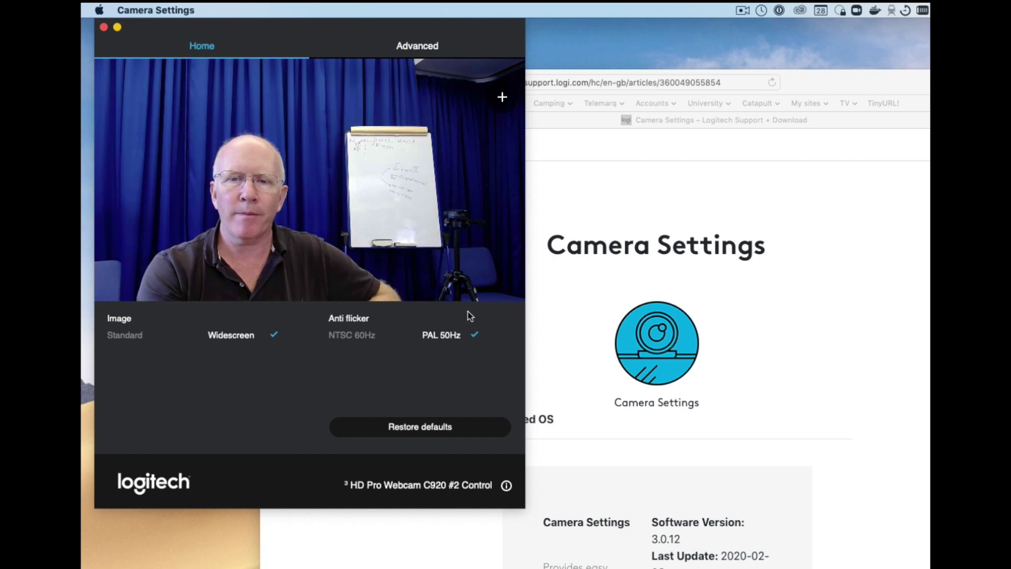
Step: On the Advanced tab, test and restore brightness, contrast and colour intensity, then lower white balance
click(425, 48)
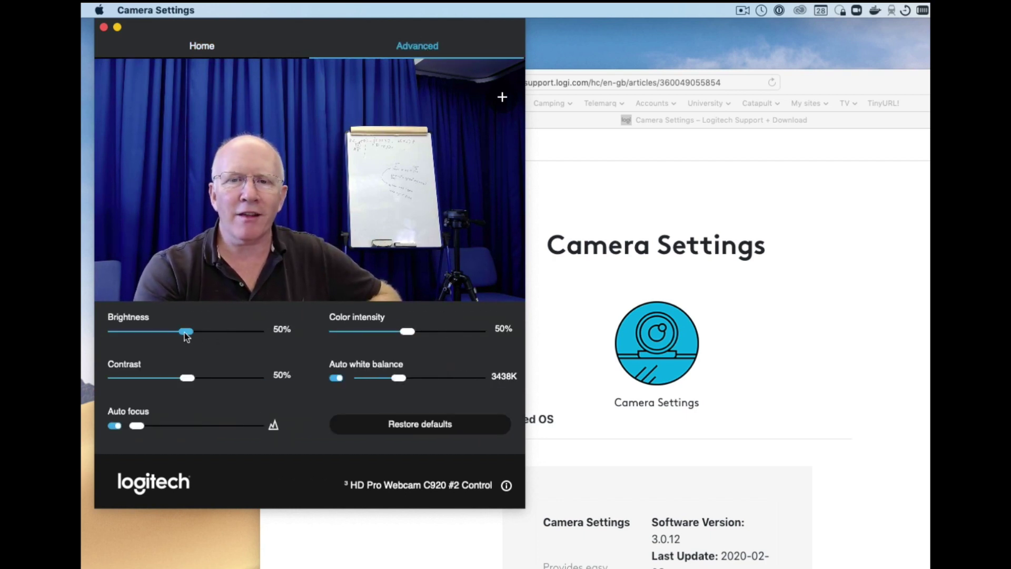
mouse_move(185, 334)
mouse_down()
mouse_move(232, 334)
mouse_move(137, 336)
mouse_move(185, 337)
mouse_up()
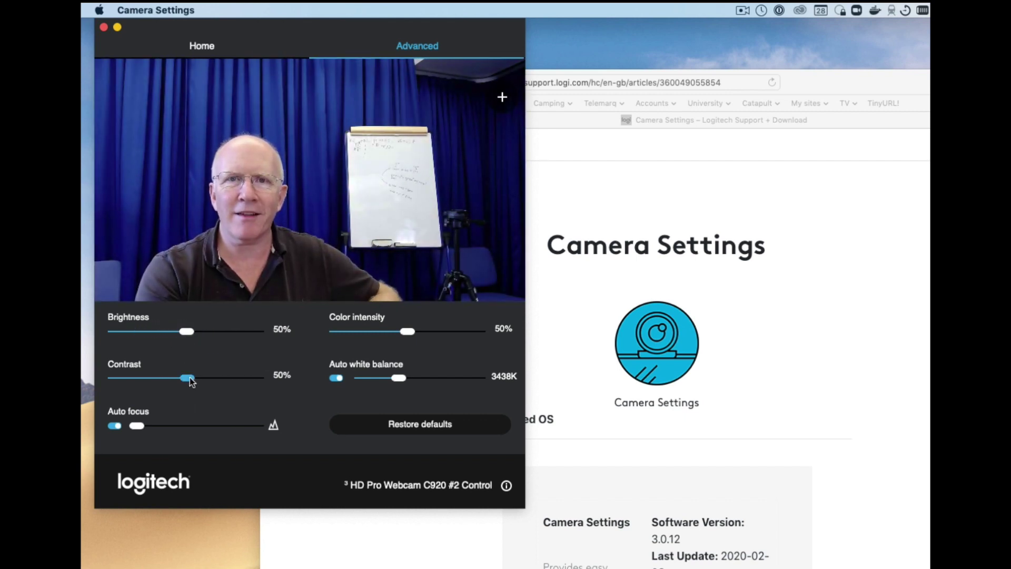
drag(190, 377, 234, 381)
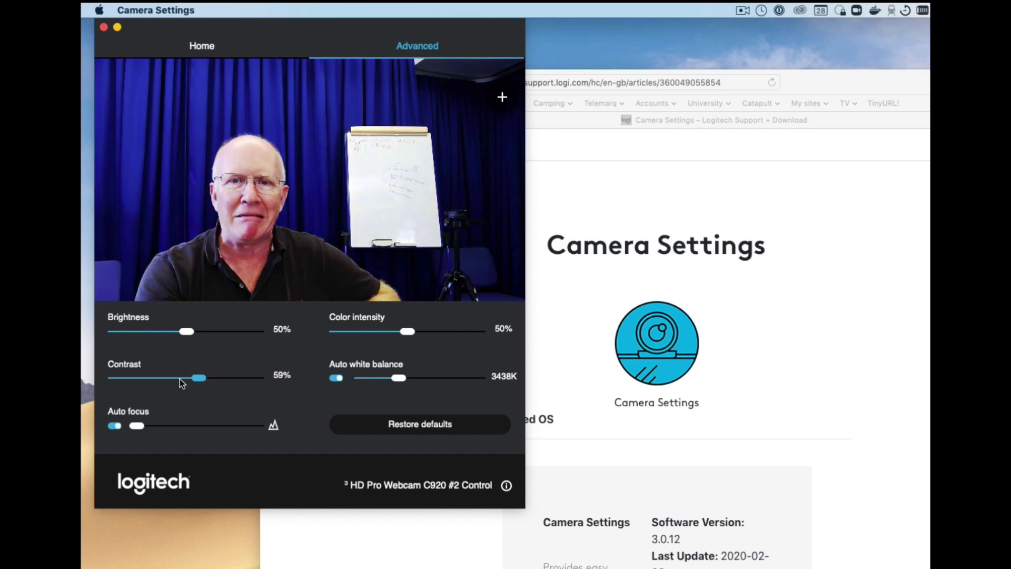
mouse_move(180, 378)
mouse_down()
mouse_move(157, 374)
mouse_move(185, 379)
mouse_up()
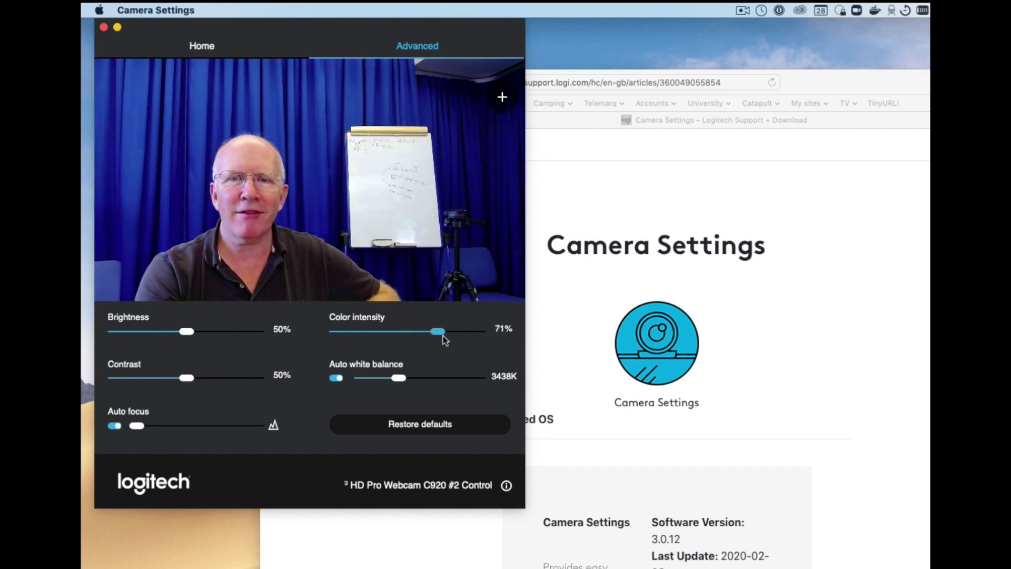
drag(444, 336, 407, 336)
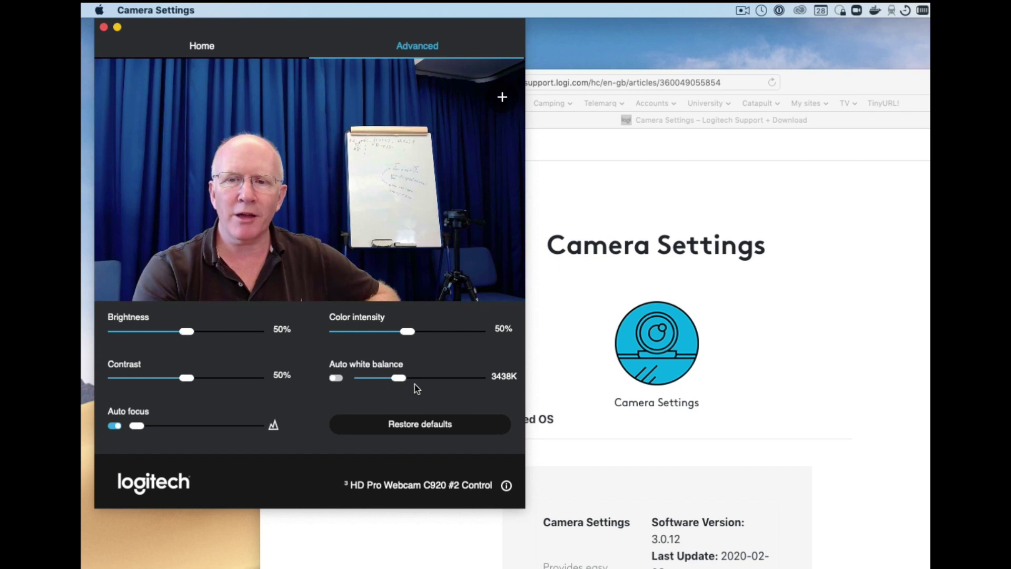
mouse_move(424, 379)
mouse_down()
mouse_move(368, 381)
mouse_move(405, 387)
mouse_up()
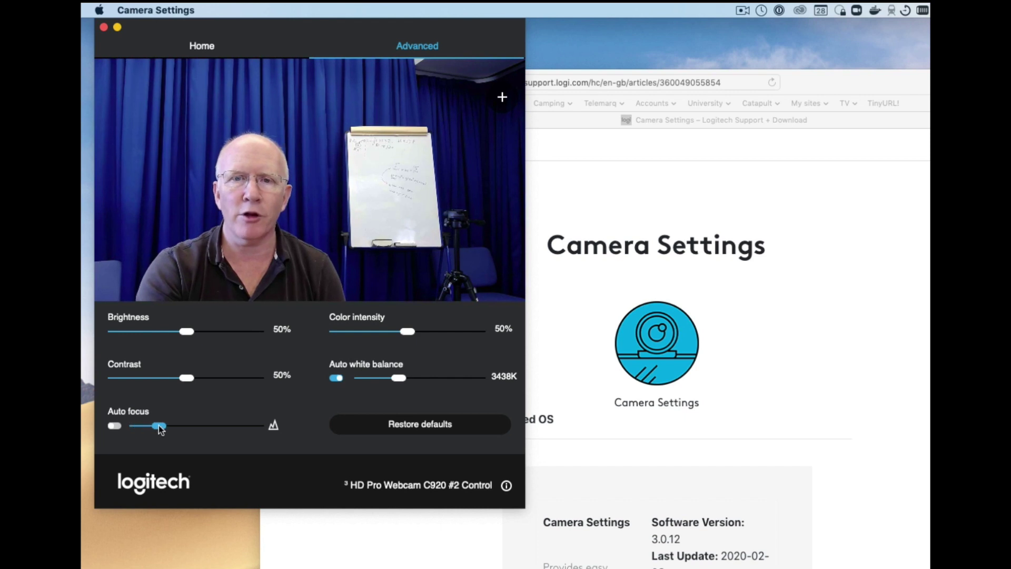
Step: Shift the C920's focus manually so the preview blurs
mouse_move(159, 425)
mouse_down()
mouse_move(261, 431)
mouse_move(151, 429)
mouse_up()
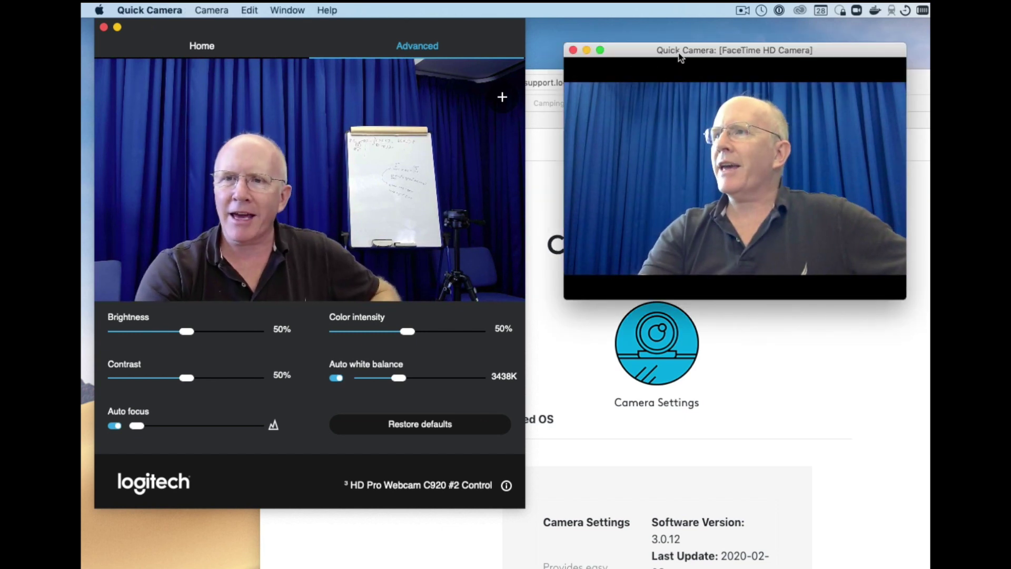
Step: Place Quick Camera beside the settings and set its source to HD Pro Webcam C920 #2
drag(677, 50, 663, 87)
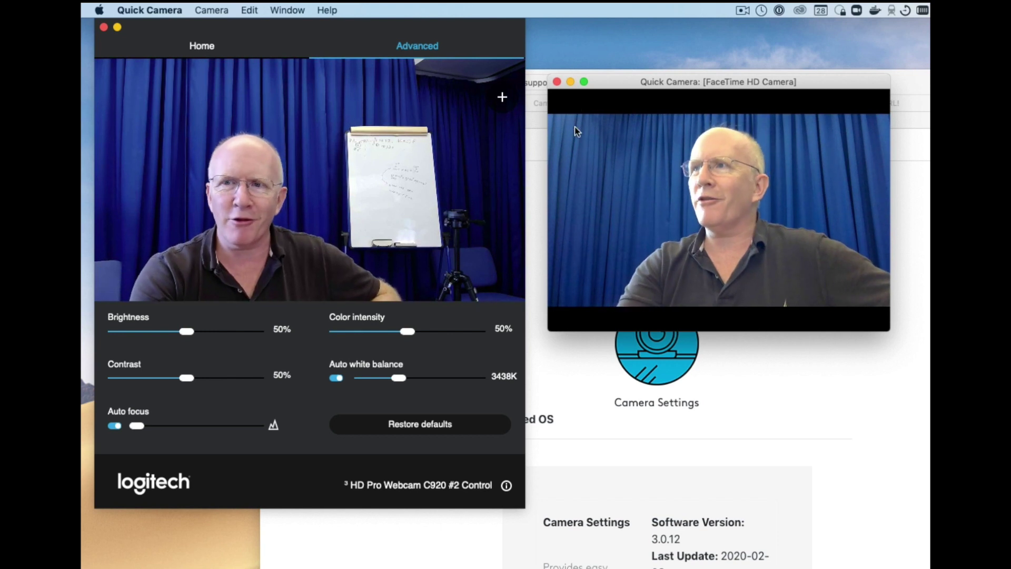
click(221, 10)
mouse_move(248, 26)
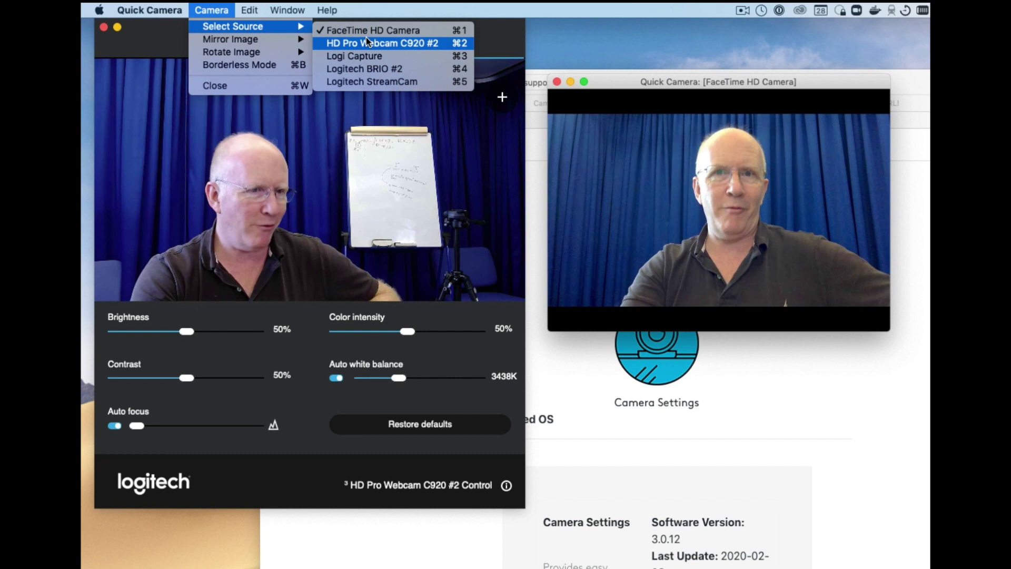
click(367, 42)
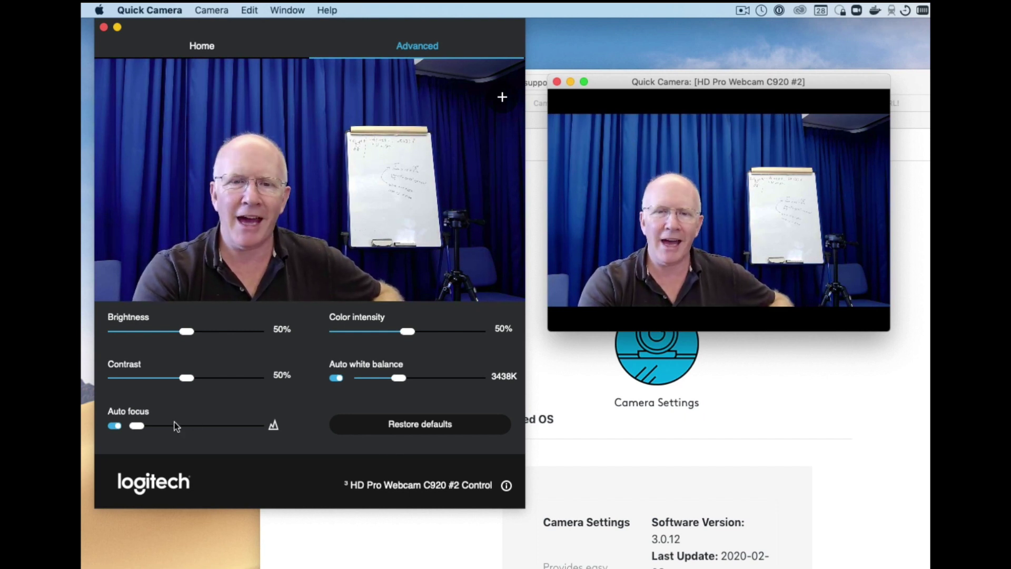
Step: Turn auto focus off, pull focus to blur both previews, re-enable auto focus, and return Home
click(119, 426)
click(119, 426)
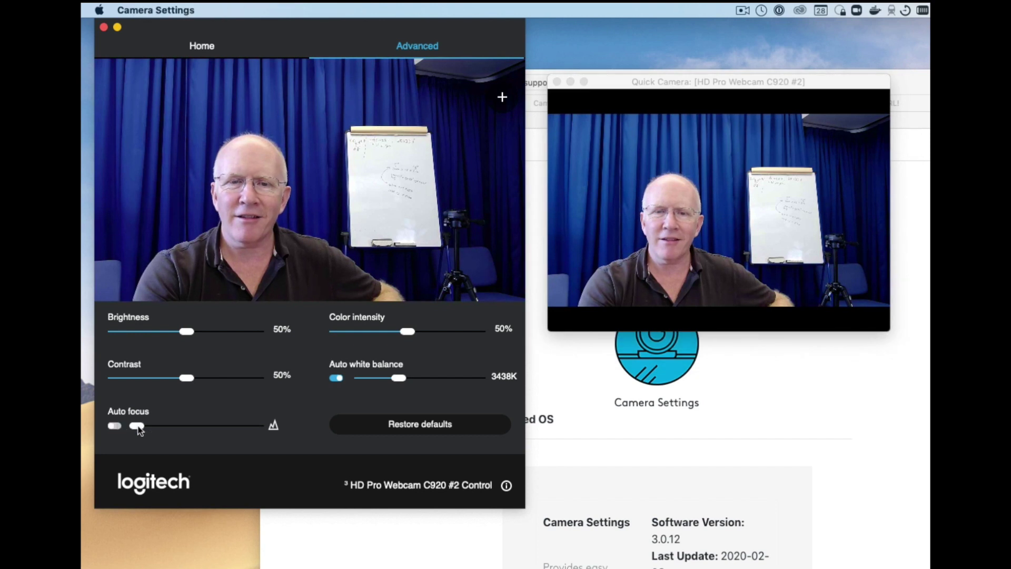
drag(136, 426, 236, 430)
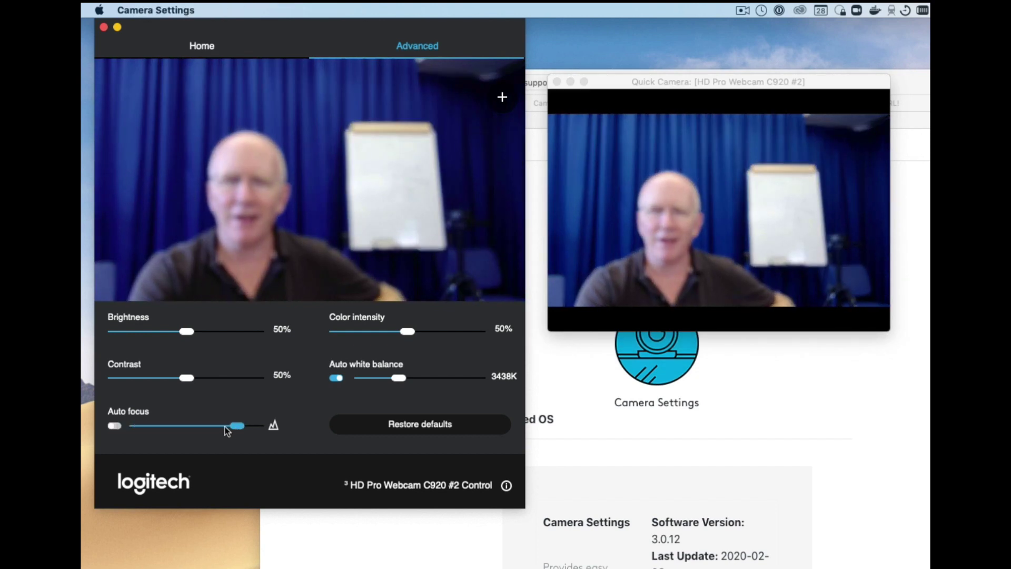
click(115, 426)
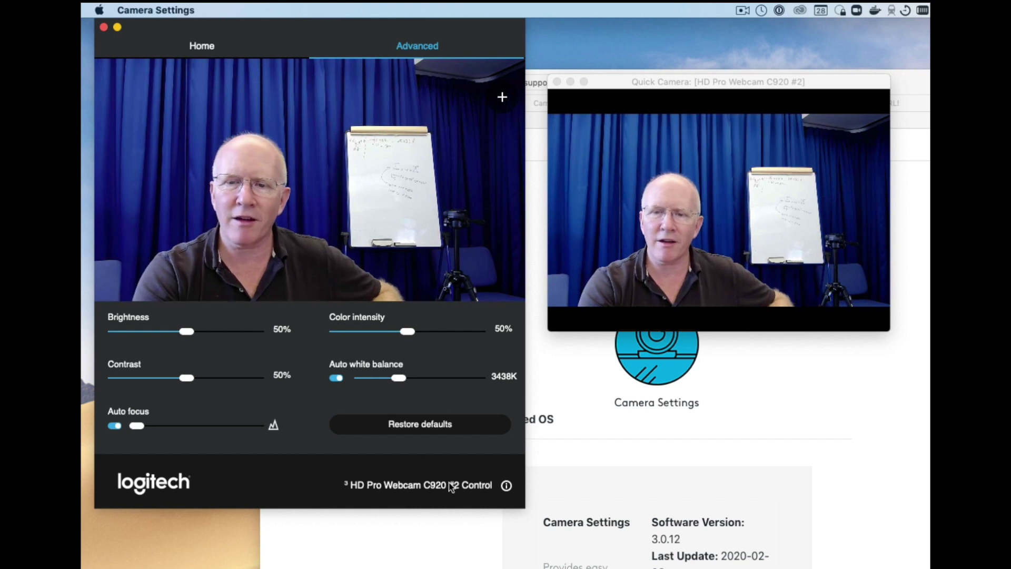
click(213, 46)
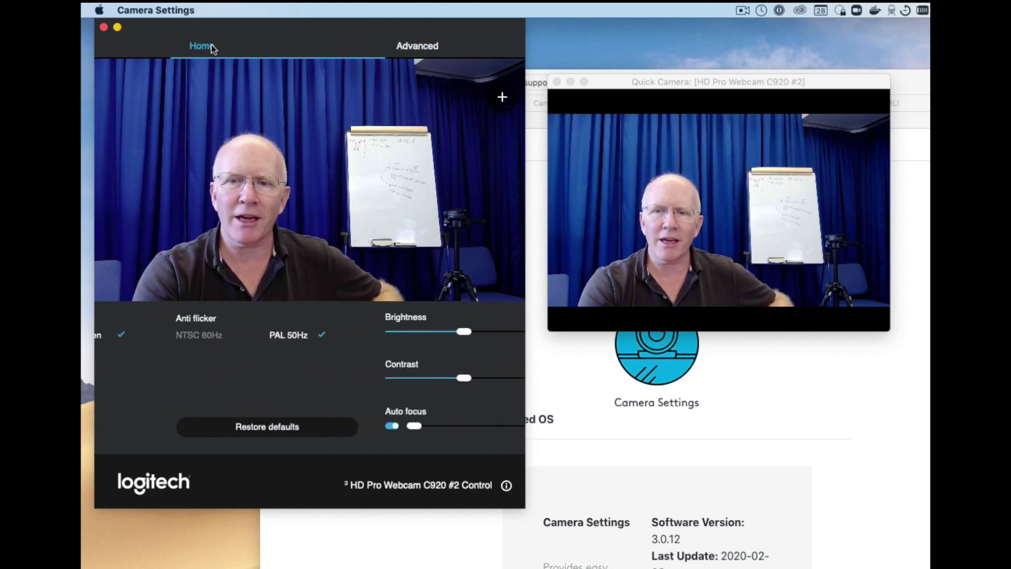
Step: Zoom the C920 preview in one step, then back out one step for a slightly closer frame
click(503, 97)
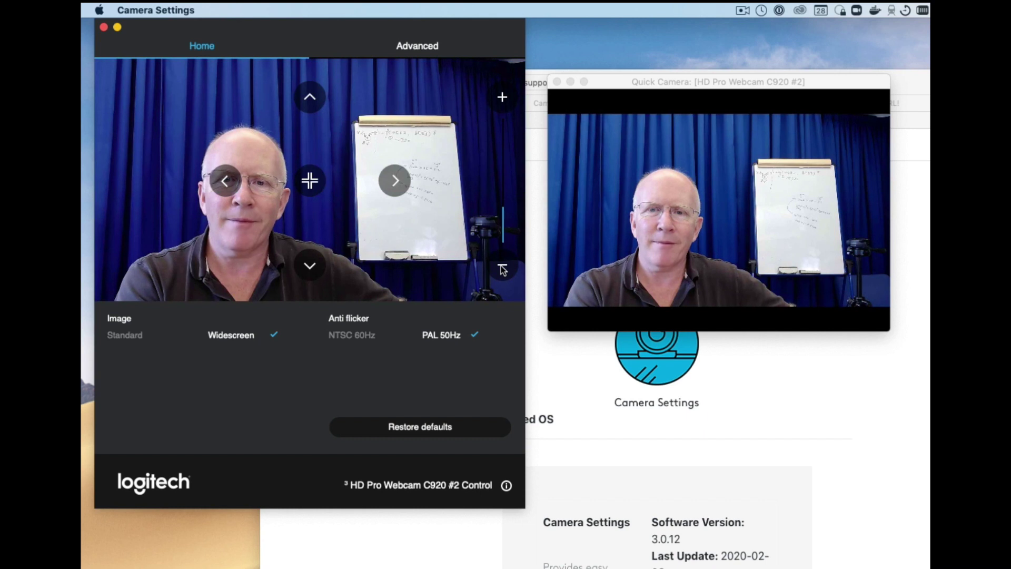
click(503, 268)
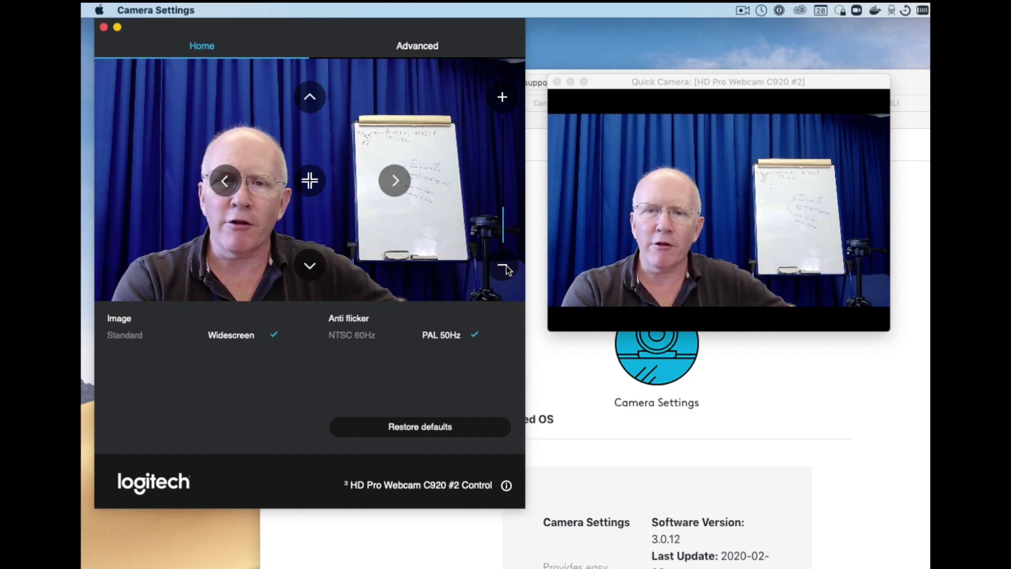